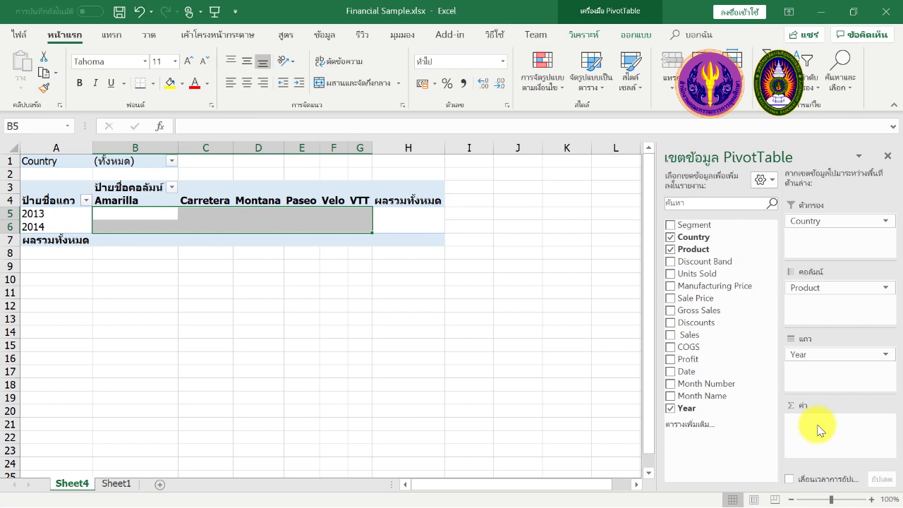
- Add Profit to the PivotTable's values area and narrow the field pane to make the grand total column fully visible
left_click_drag(691, 361, 806, 425)
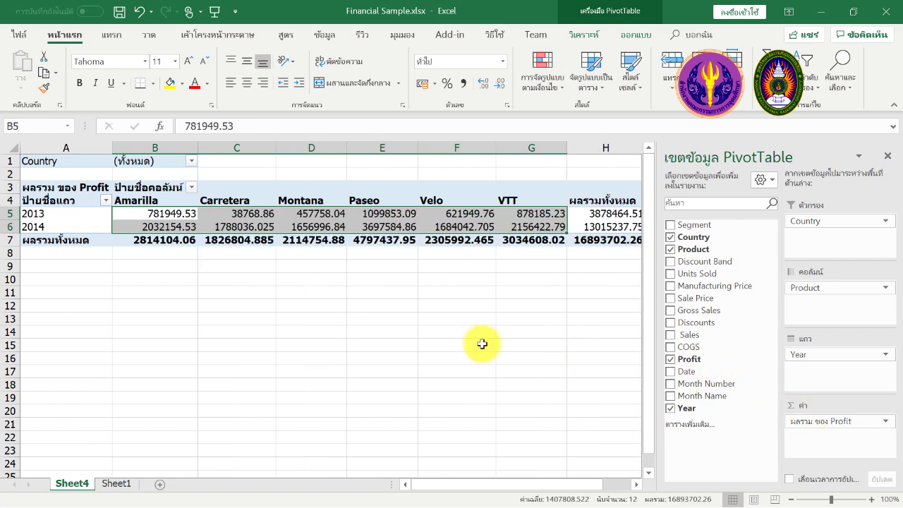
left_click(298, 242)
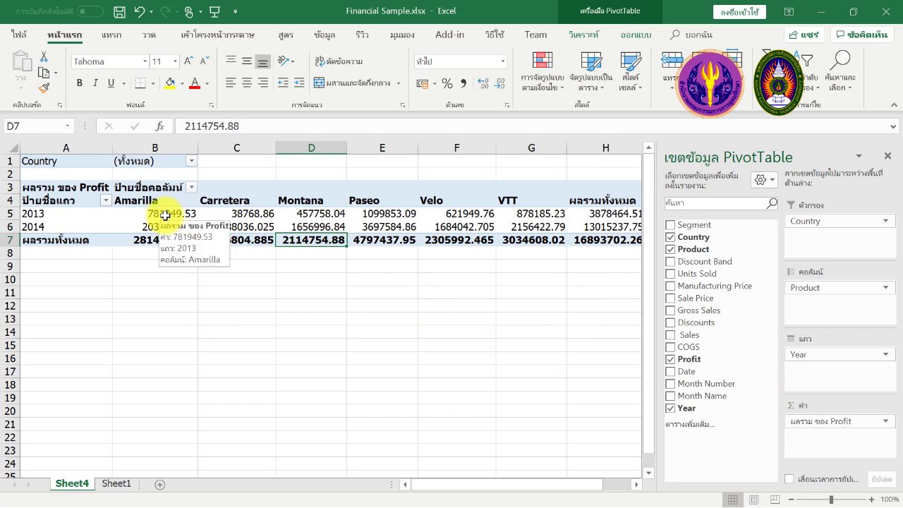
left_click_drag(655, 210, 692, 211)
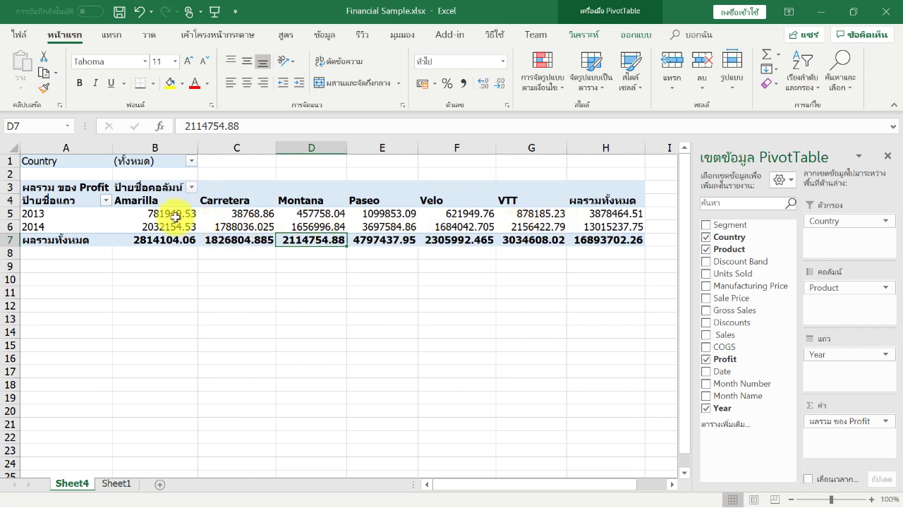
- Examine the summed Profit for each product in 2013 and 2014, including the product totals and the overall grand total
mouse_move(175, 216)
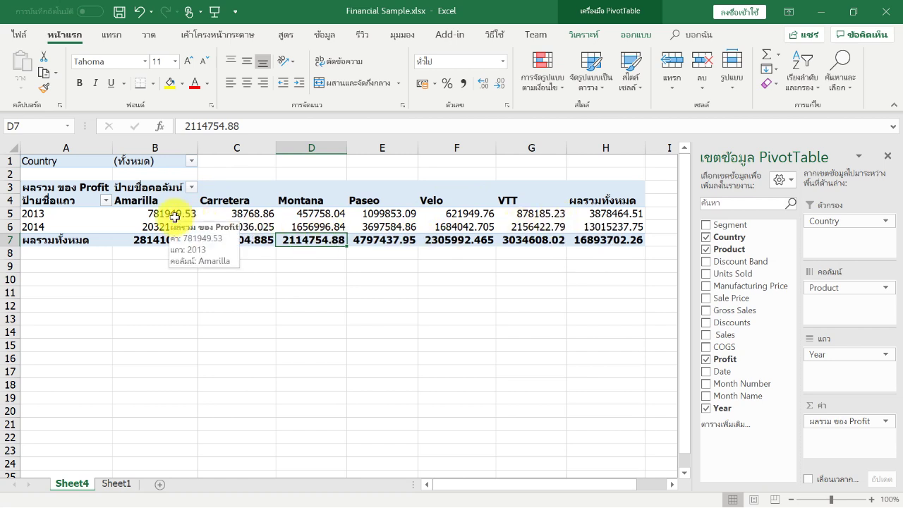
mouse_move(227, 230)
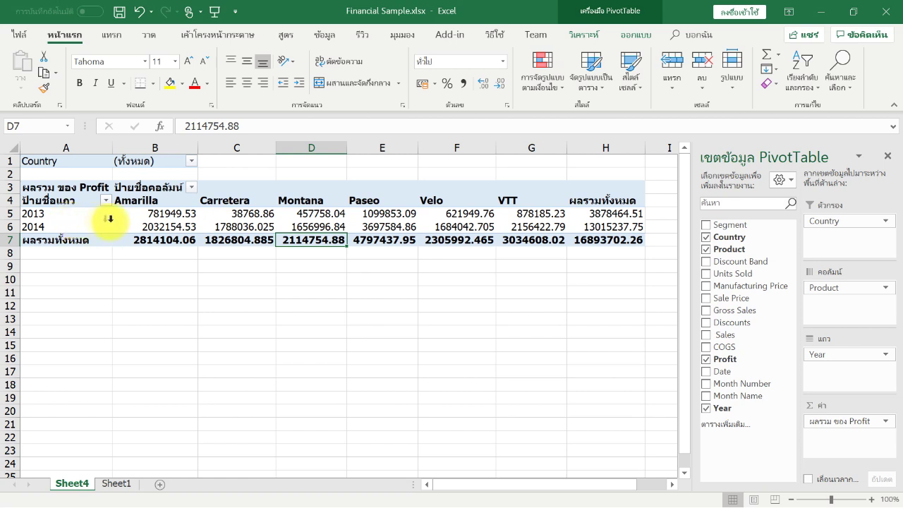
mouse_move(326, 218)
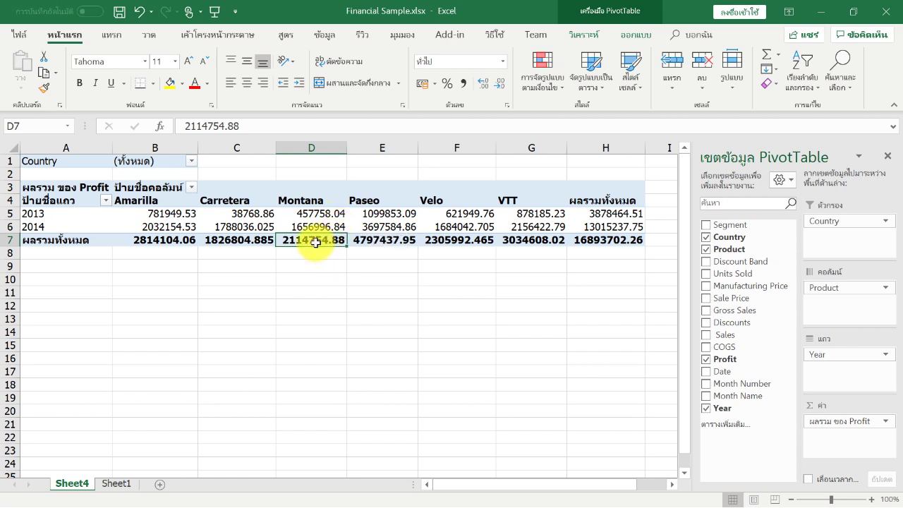
left_click(240, 242)
left_click(180, 242)
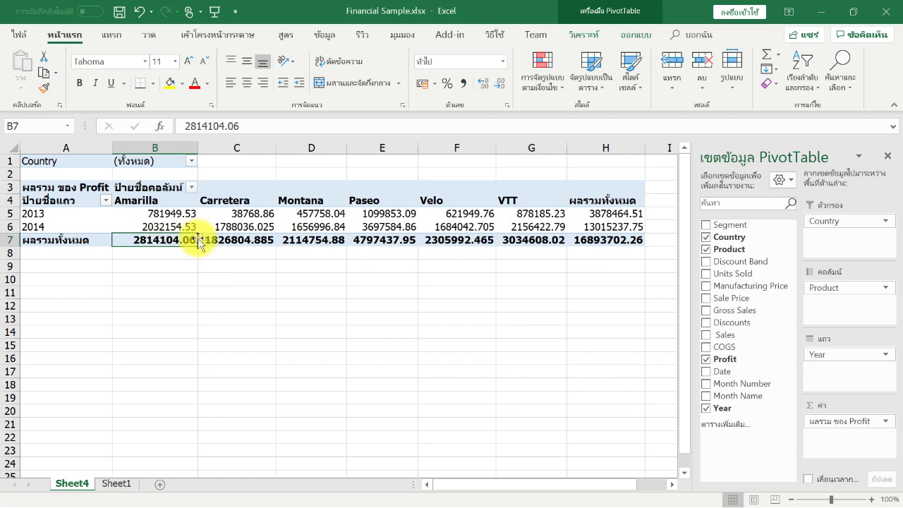
left_click(247, 242)
left_click(293, 241)
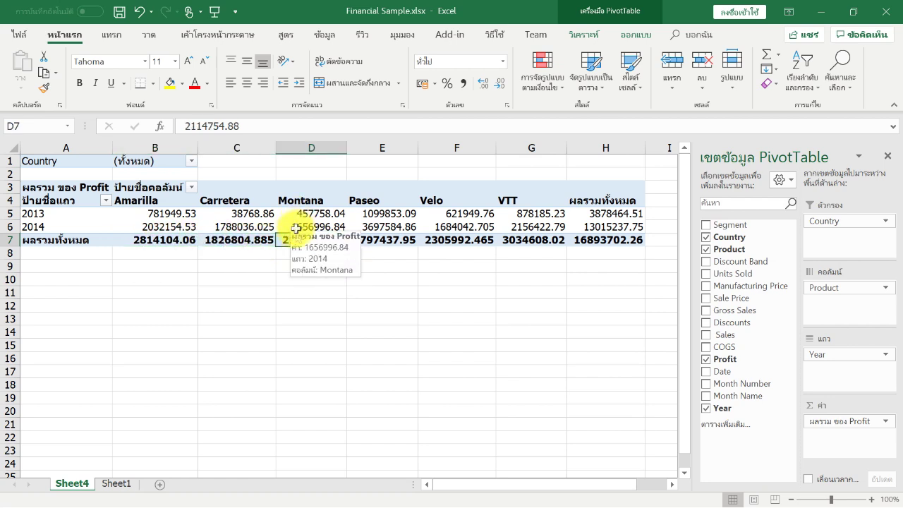
mouse_move(295, 241)
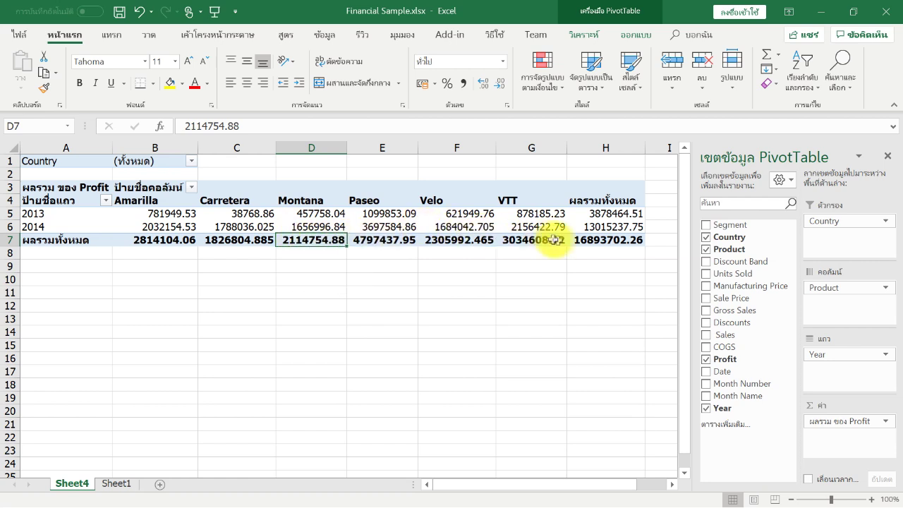
mouse_move(602, 241)
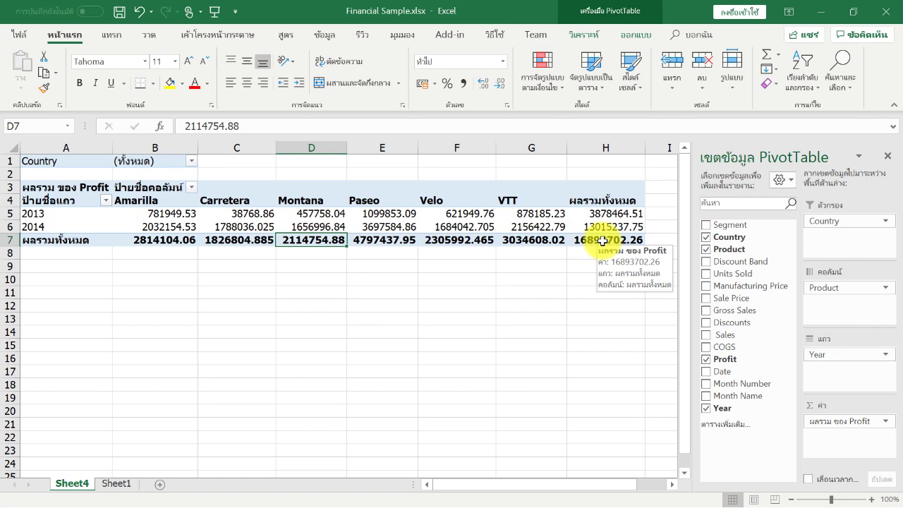
mouse_move(151, 224)
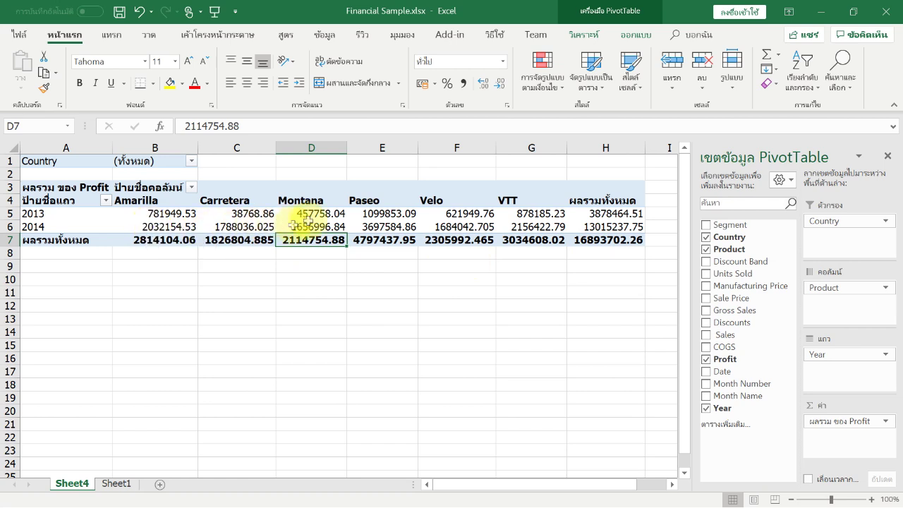
mouse_move(377, 226)
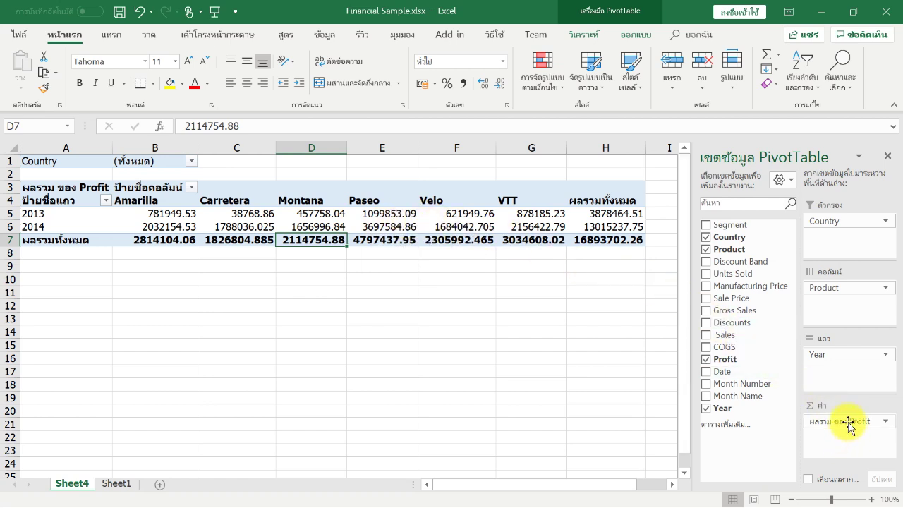
- Change the Profit value field's summary calculation to average (ค่าเฉลี่ย)
left_click(888, 423)
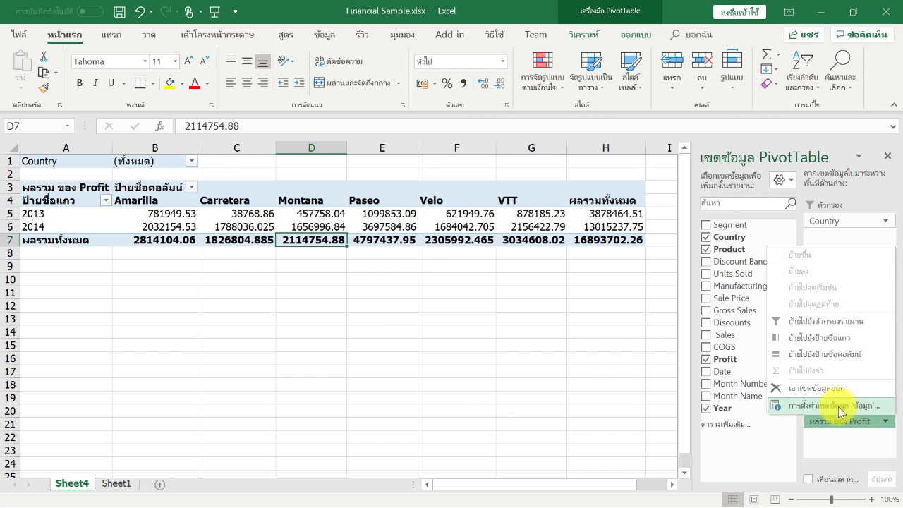
left_click(840, 408)
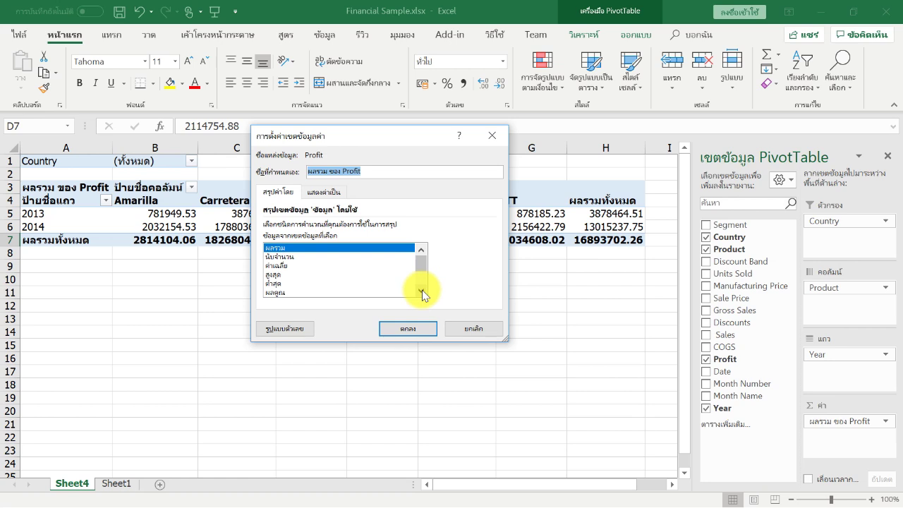
left_click(421, 248)
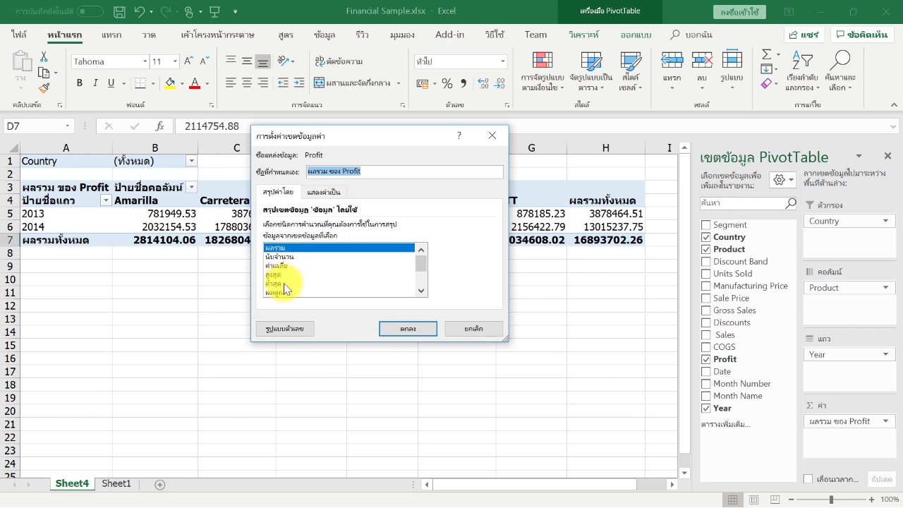
left_click(420, 290)
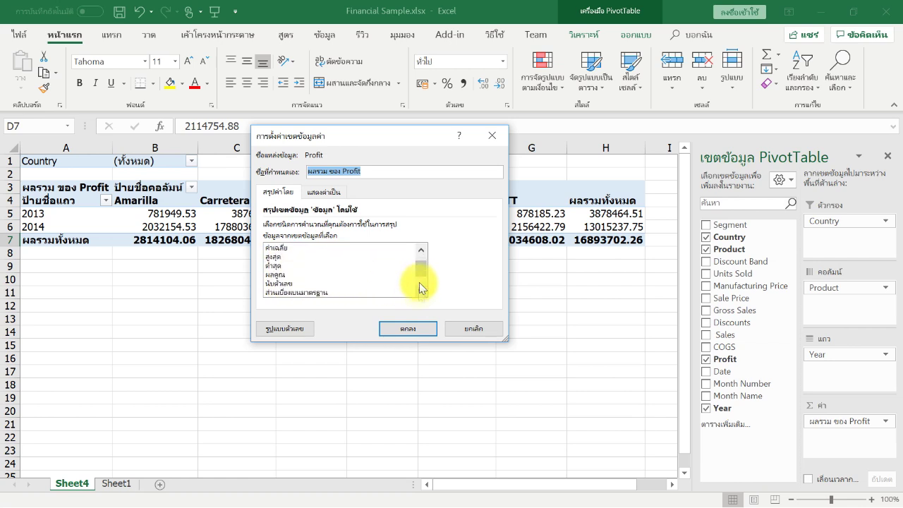
left_click(421, 255)
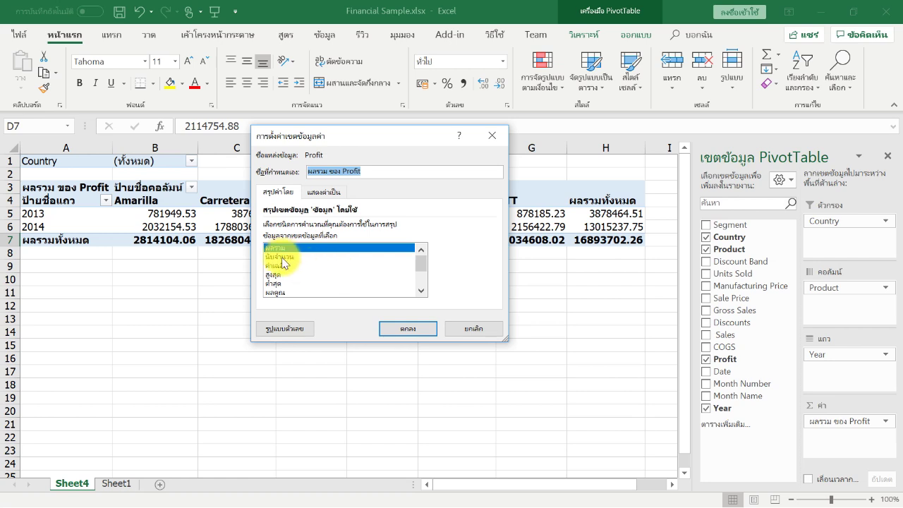
left_click(281, 266)
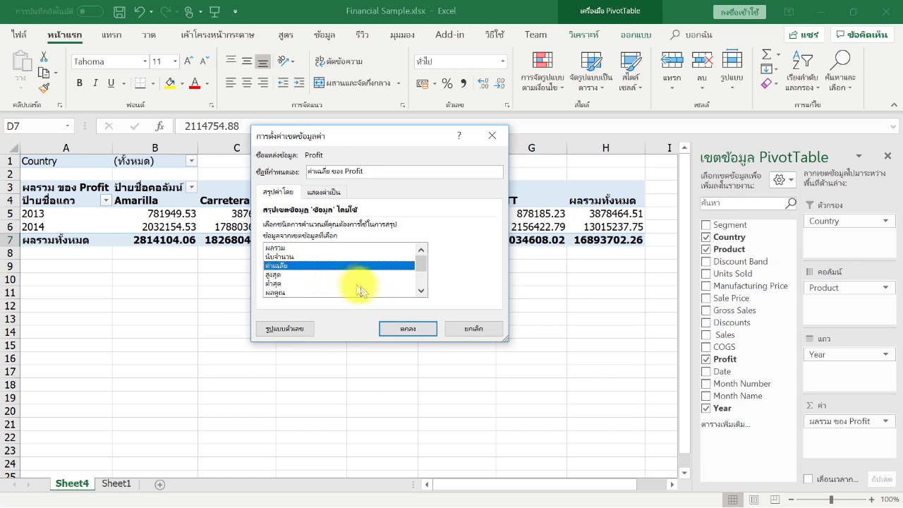
left_click(410, 330)
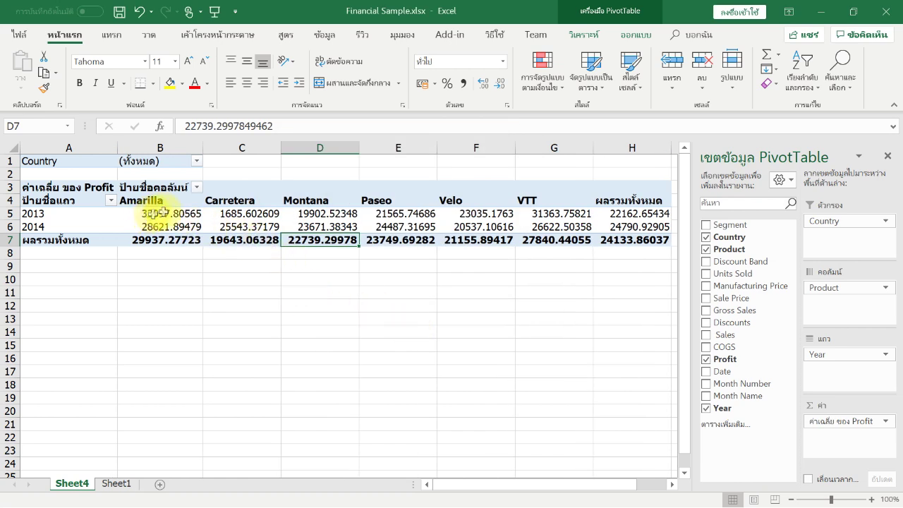
- Examine the average Profit per product, comparing the 2013 row with the 2014 row
mouse_move(378, 213)
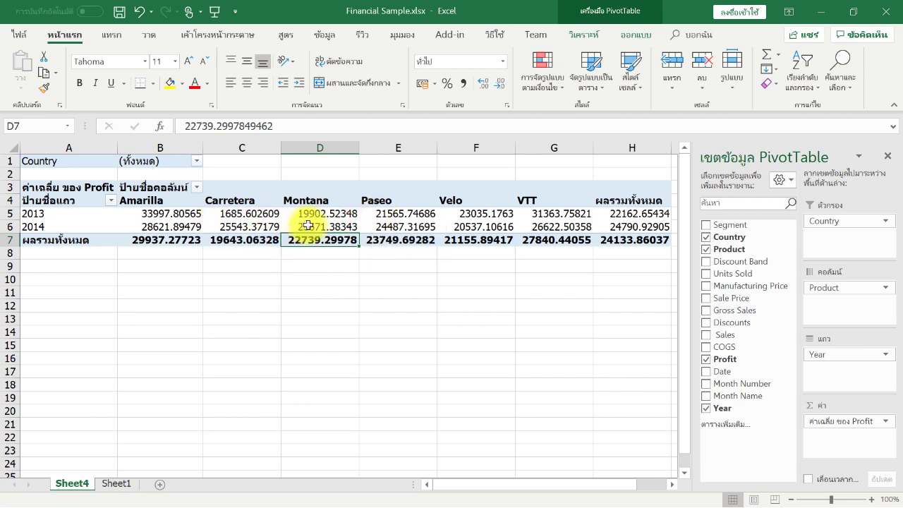
mouse_move(319, 223)
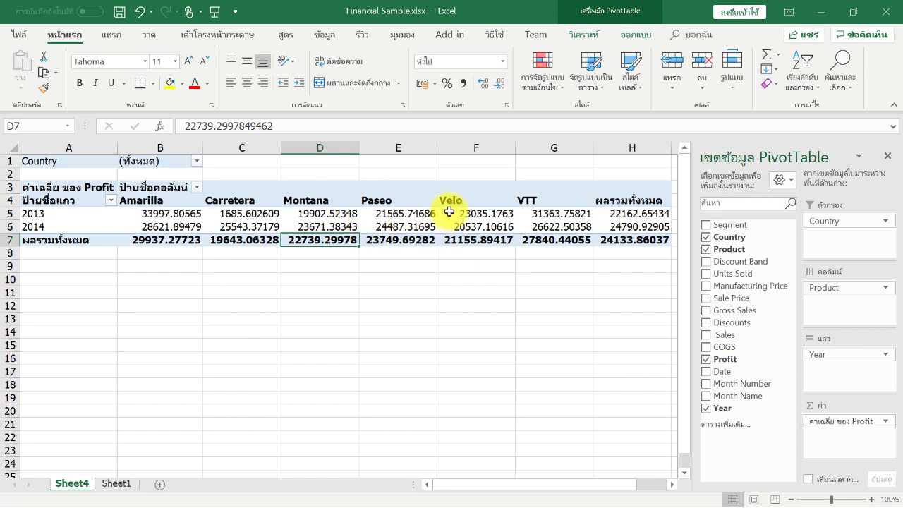
left_click_drag(766, 360, 860, 446)
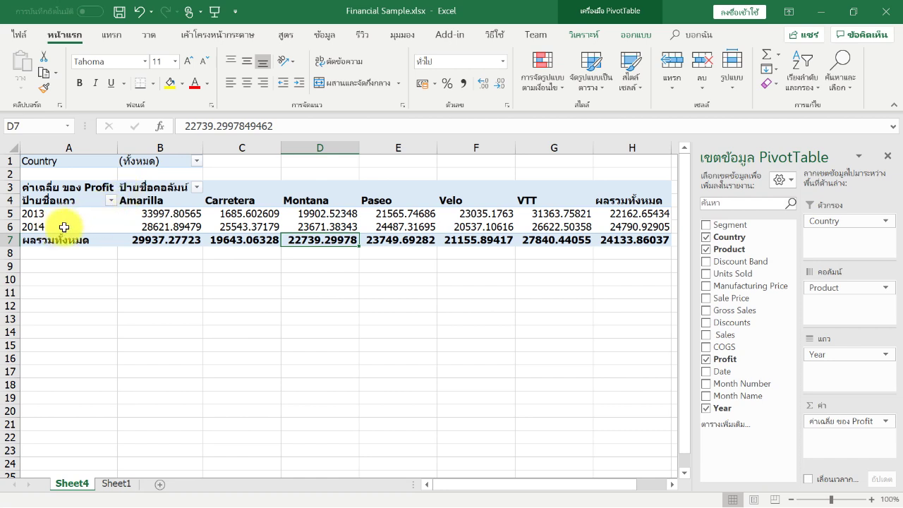
left_click(11, 213)
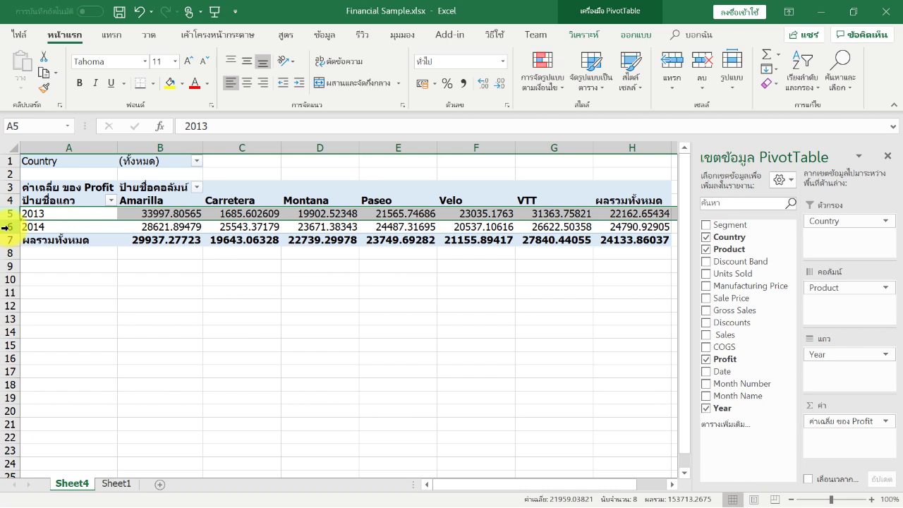
left_click(6, 227)
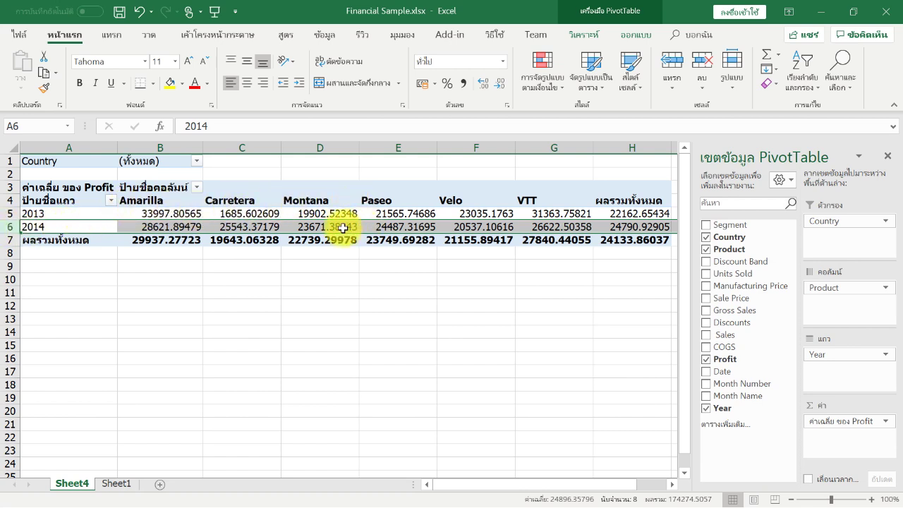
mouse_move(343, 228)
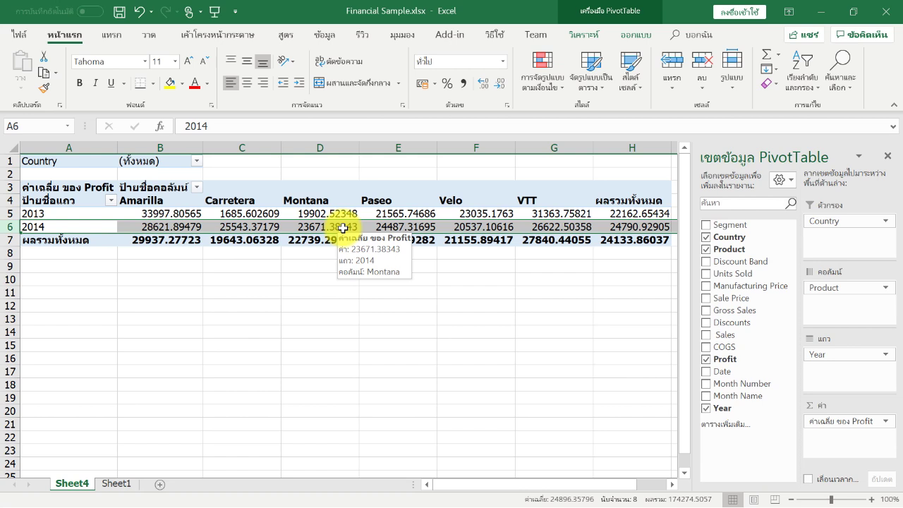
mouse_move(208, 214)
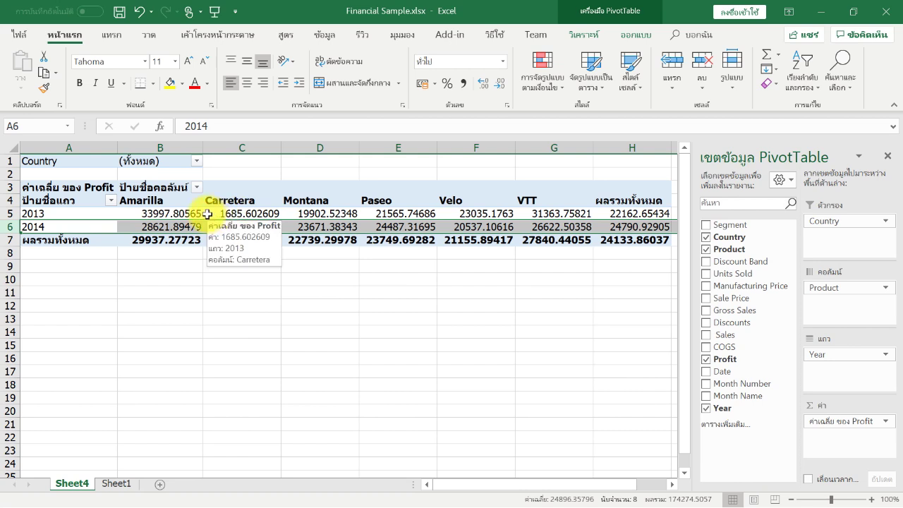
- Filter the PivotTable report by Country to show only France
left_click(198, 161)
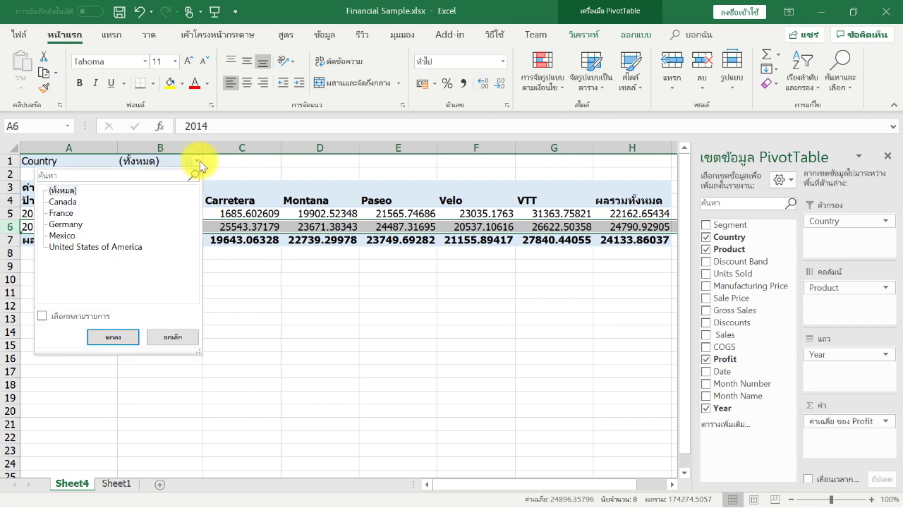
left_click(69, 214)
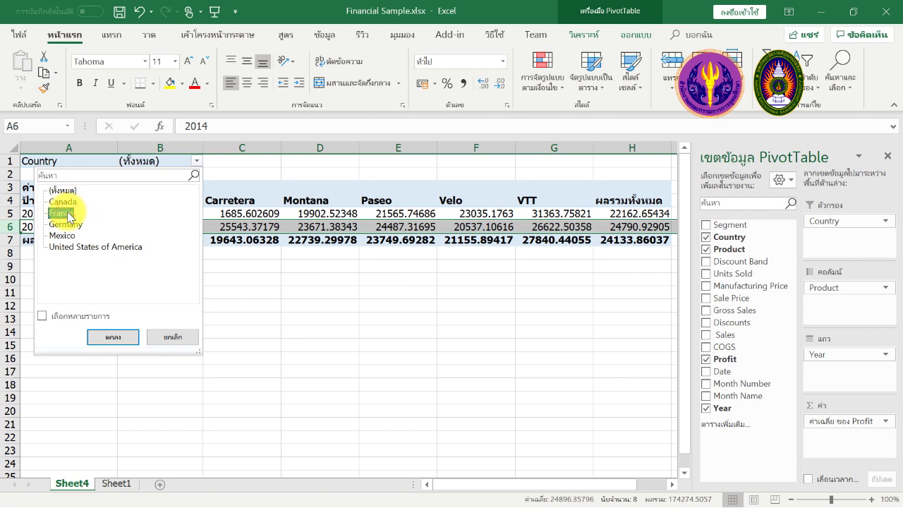
left_click(120, 339)
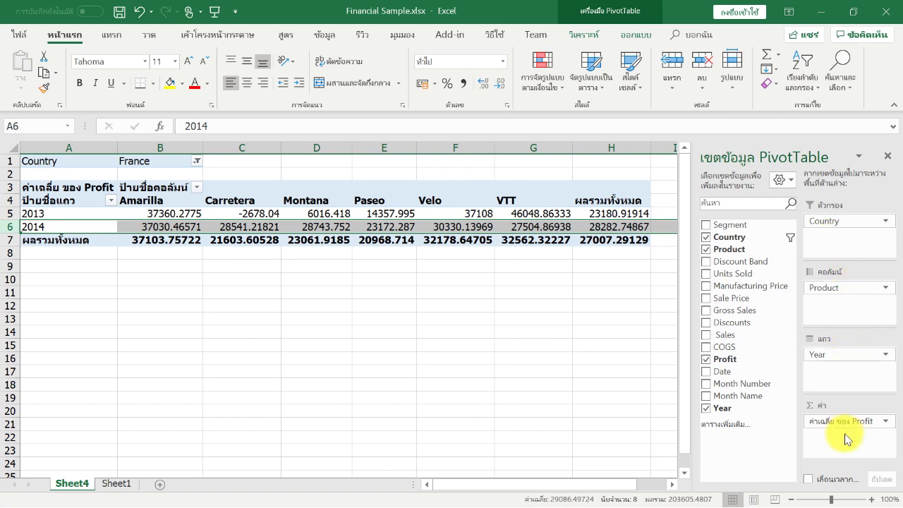
- Clear the PivotTable layout by removing the Country, Product, Year and Profit fields from their areas
left_click_drag(825, 224, 741, 239)
left_click_drag(819, 291, 736, 262)
left_click_drag(807, 352, 741, 321)
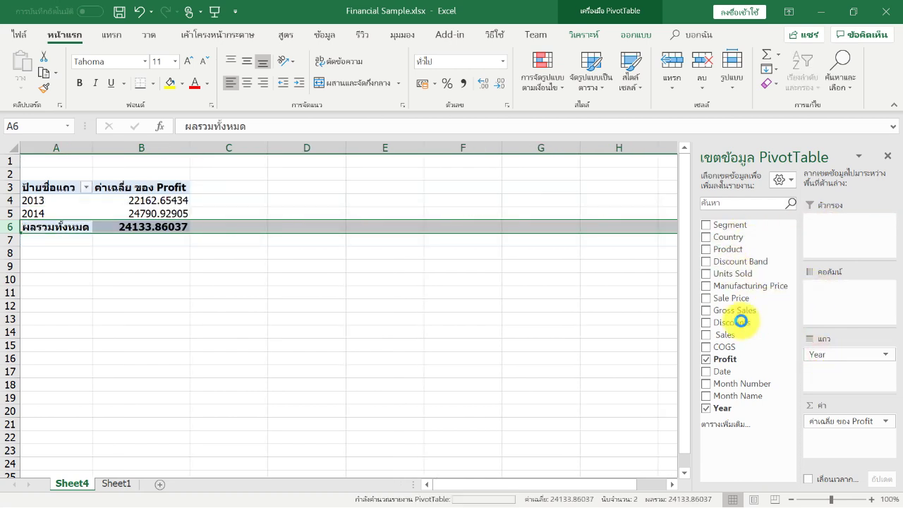
left_click_drag(822, 419, 727, 367)
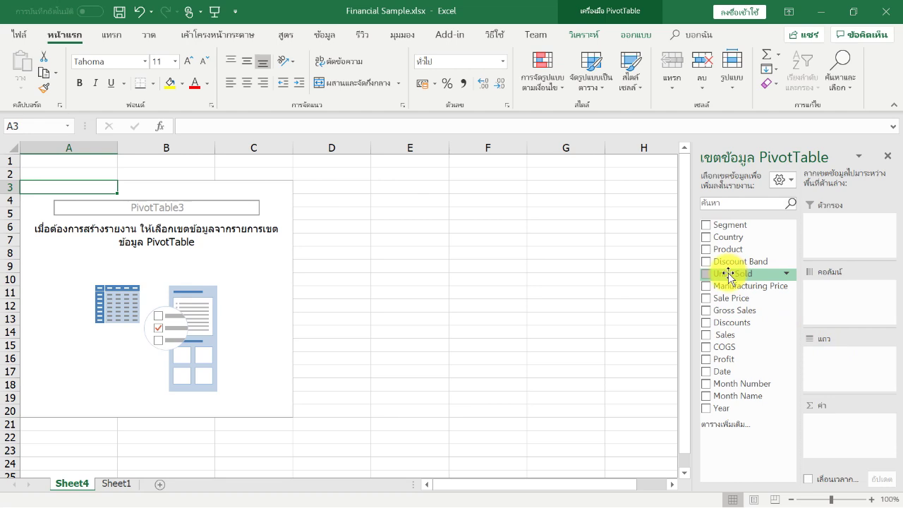
- Build a report summing Units Sold, with Segment as columns and Year then Month Name as rows
left_click_drag(729, 273, 834, 427)
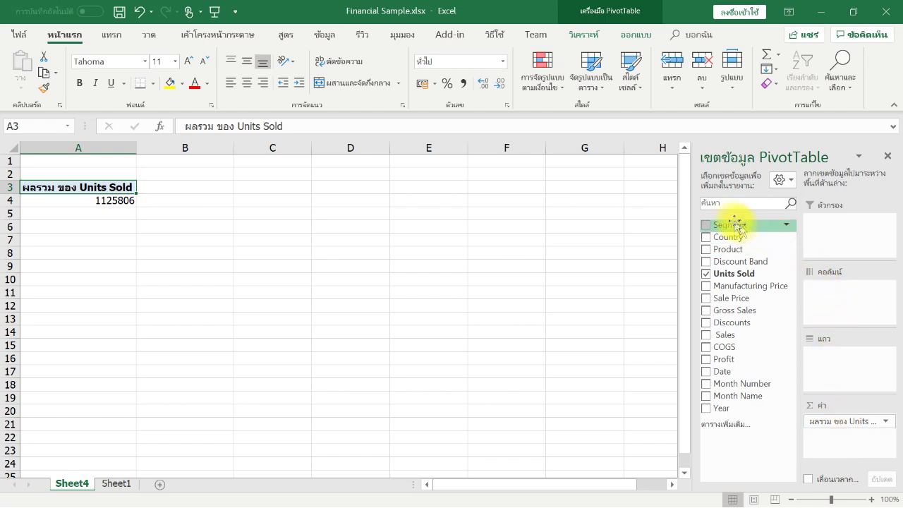
left_click_drag(723, 228, 818, 289)
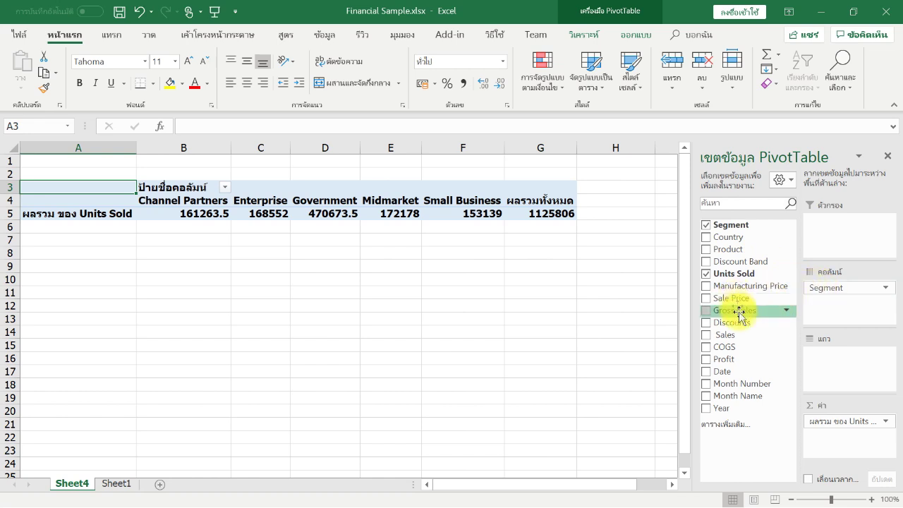
left_click_drag(729, 407, 822, 363)
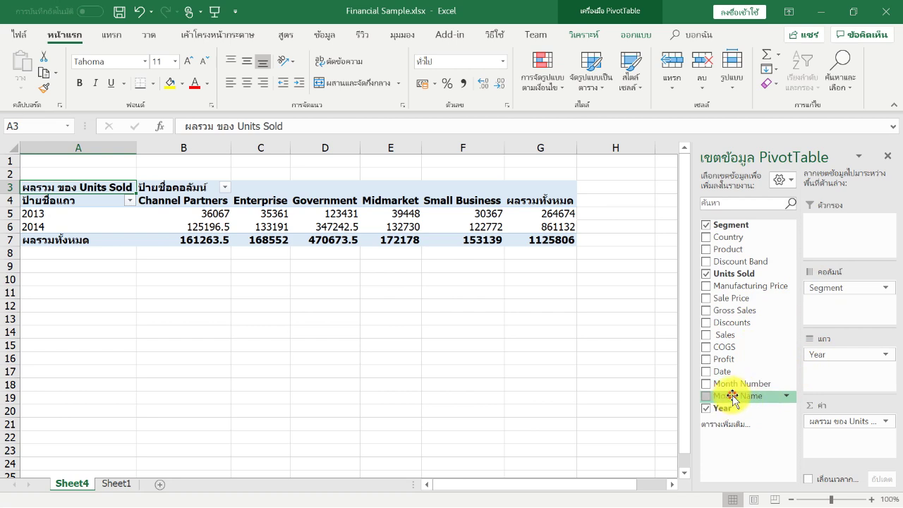
left_click_drag(730, 397, 831, 376)
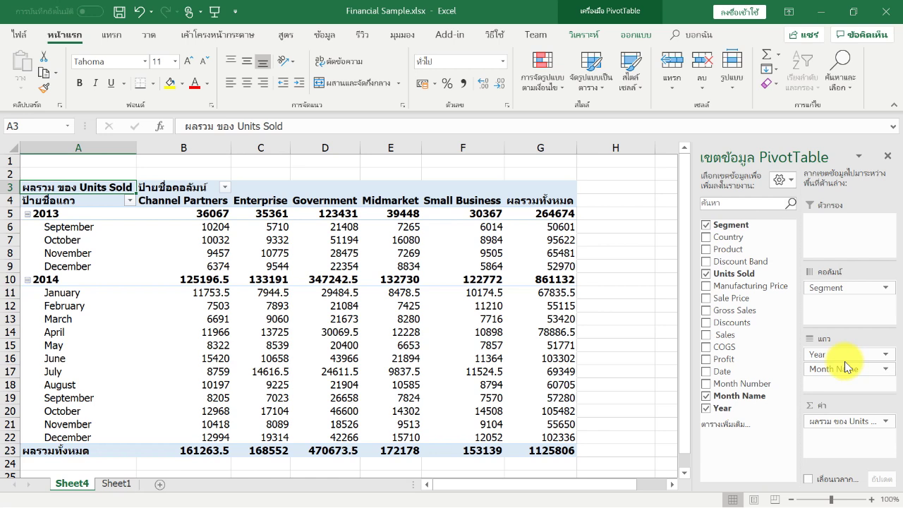
left_click_drag(826, 288, 823, 305)
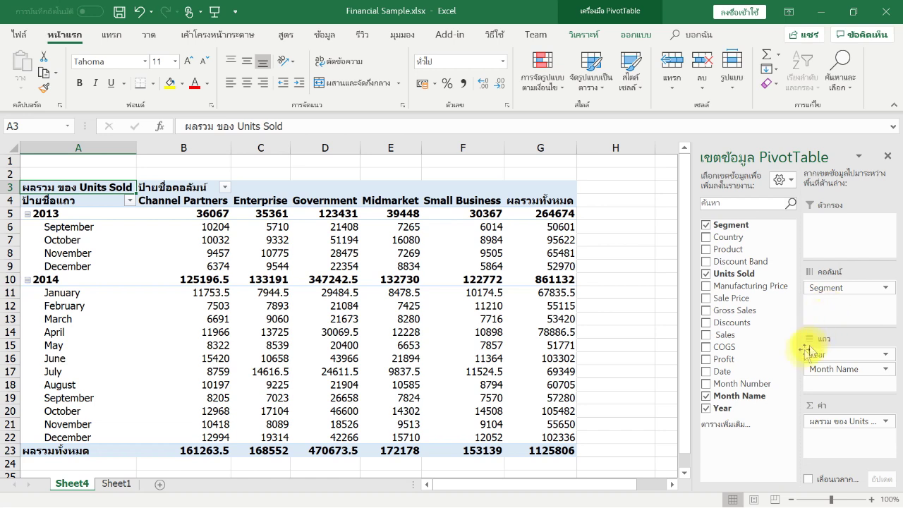
mouse_move(822, 354)
left_mouse_down()
mouse_move(812, 352)
mouse_move(834, 362)
left_mouse_up()
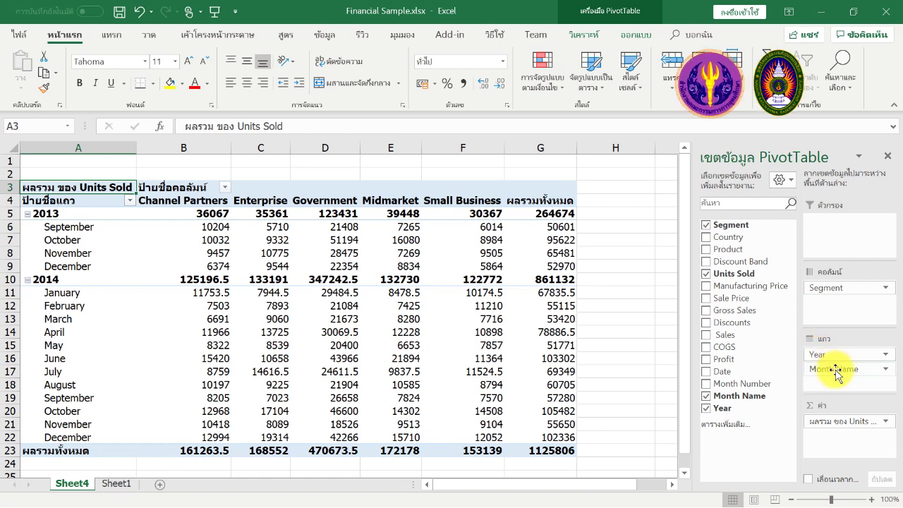
left_click_drag(833, 374, 160, 398)
left_click_drag(105, 377, 494, 323)
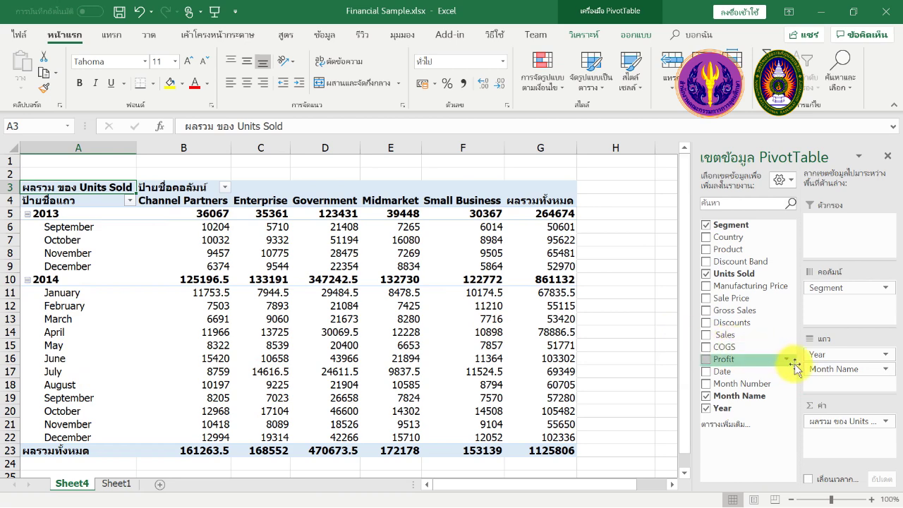
- Try Month Name above Year in the rows area, and restore Year as the outer row field
mouse_move(817, 367)
left_mouse_down()
mouse_move(835, 361)
mouse_move(823, 351)
left_mouse_up()
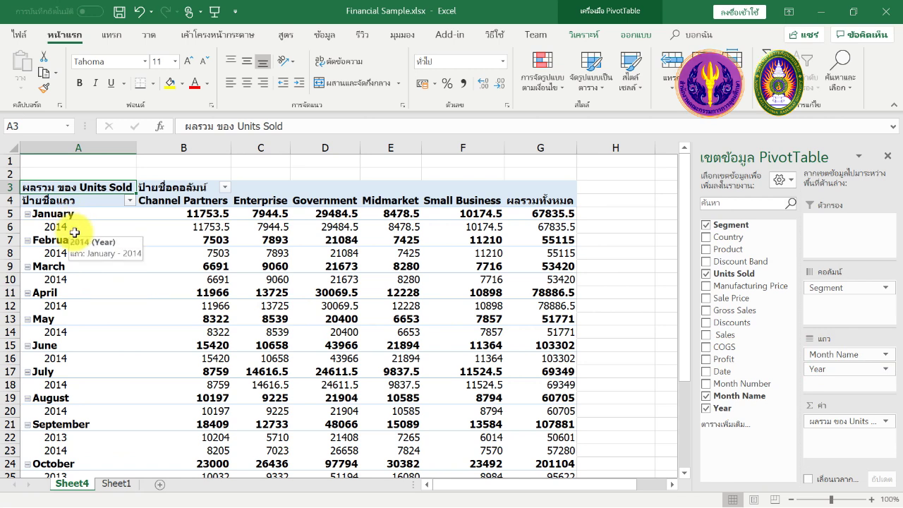
mouse_move(820, 368)
left_mouse_down()
mouse_move(822, 378)
mouse_move(822, 349)
left_mouse_up()
mouse_move(403, 320)
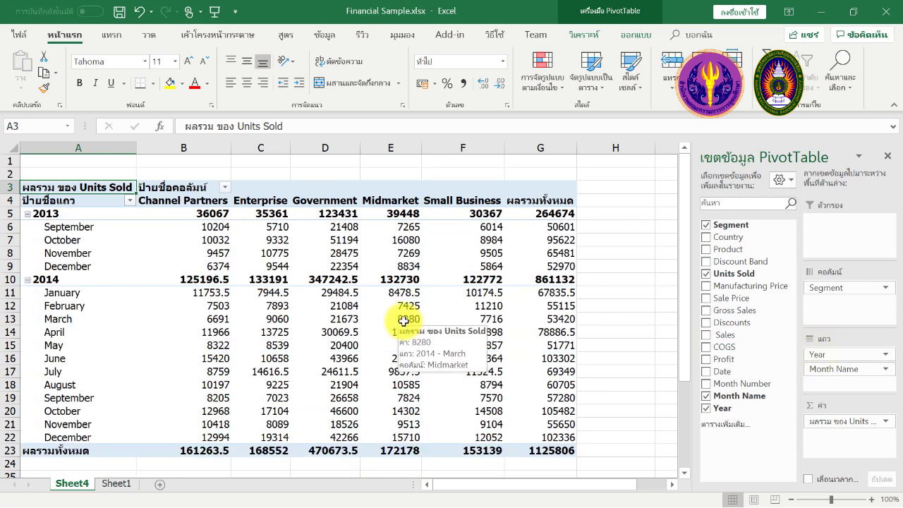